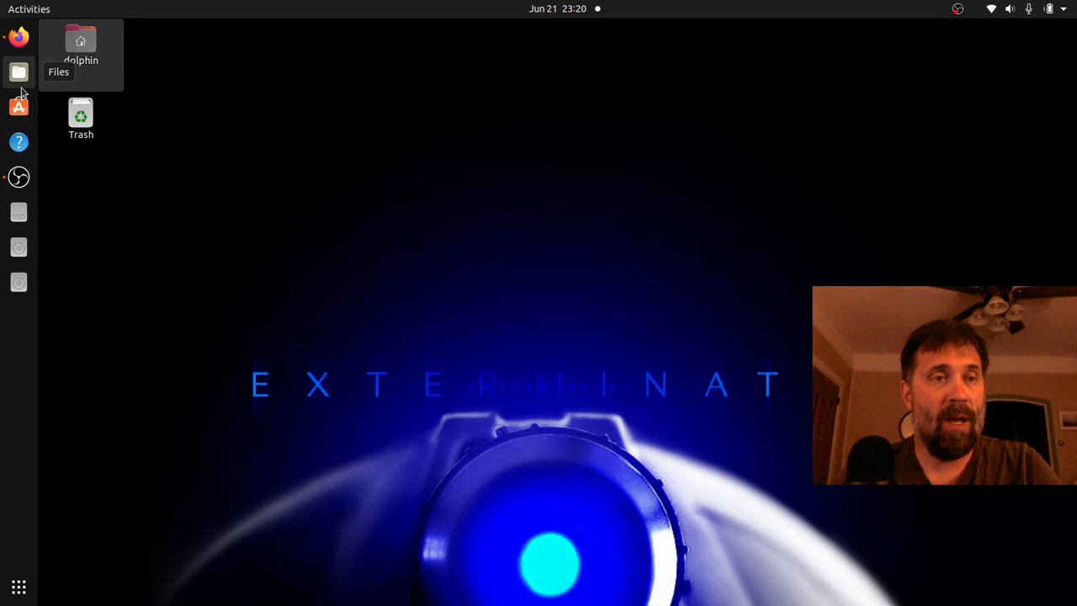
Step: Switch to Firefox and follow the LUM appimage link from the MX Linux download notes to its 19.11.02 GitHub release
{"action": "left_click", "coordinate": [10, 34]}
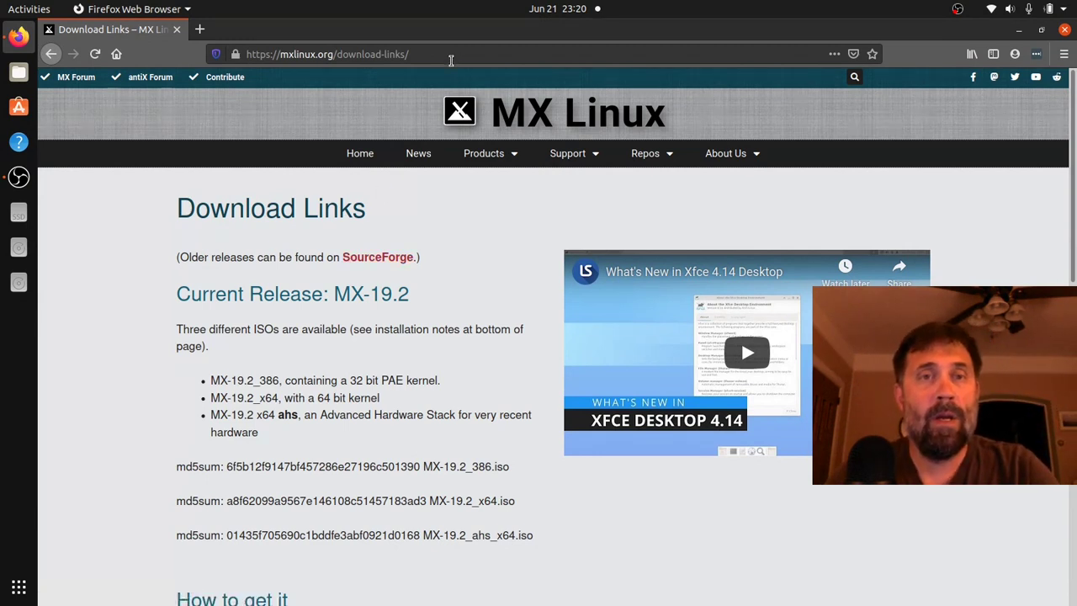
{"action": "mouse_move", "coordinate": [594, 48]}
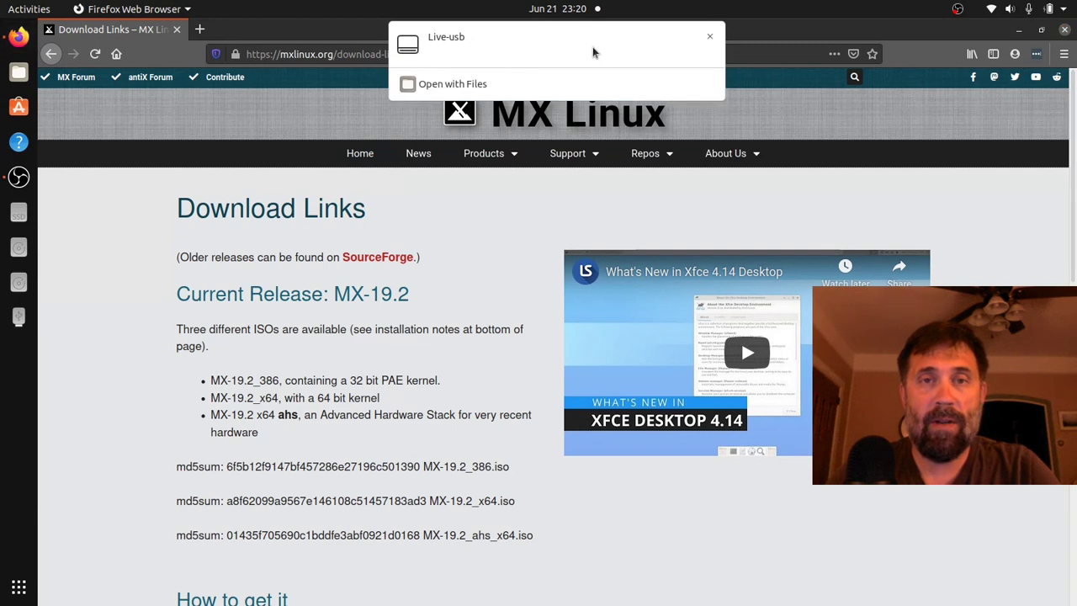
{"action": "left_click", "coordinate": [707, 37]}
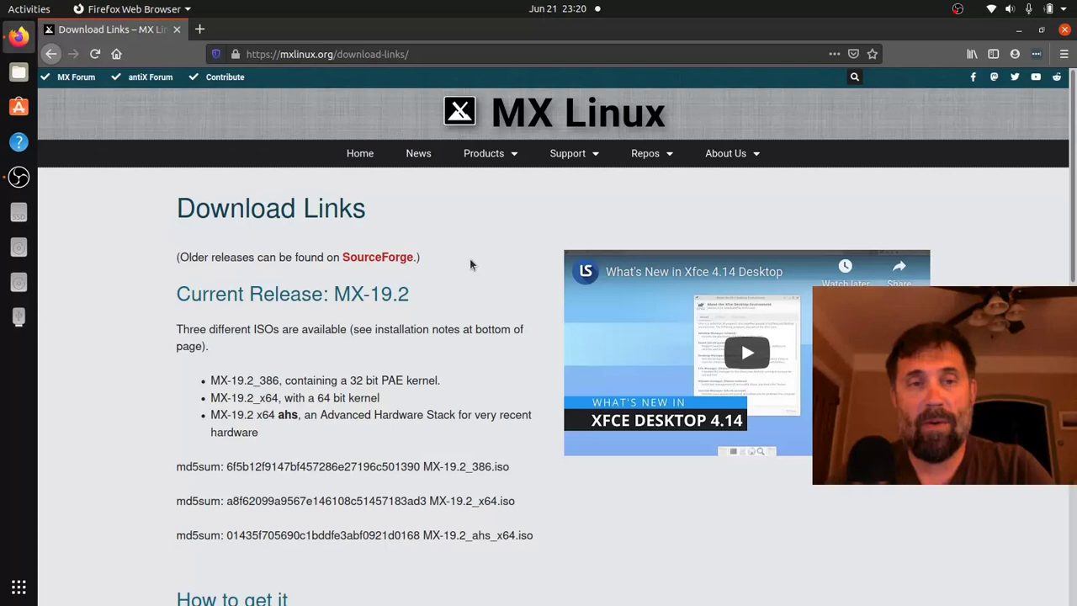
{"action": "scroll", "coordinate": [469, 258], "scroll_direction": "down", "scroll_amount": 5}
{"action": "scroll", "coordinate": [469, 263], "scroll_direction": "down", "scroll_amount": 5}
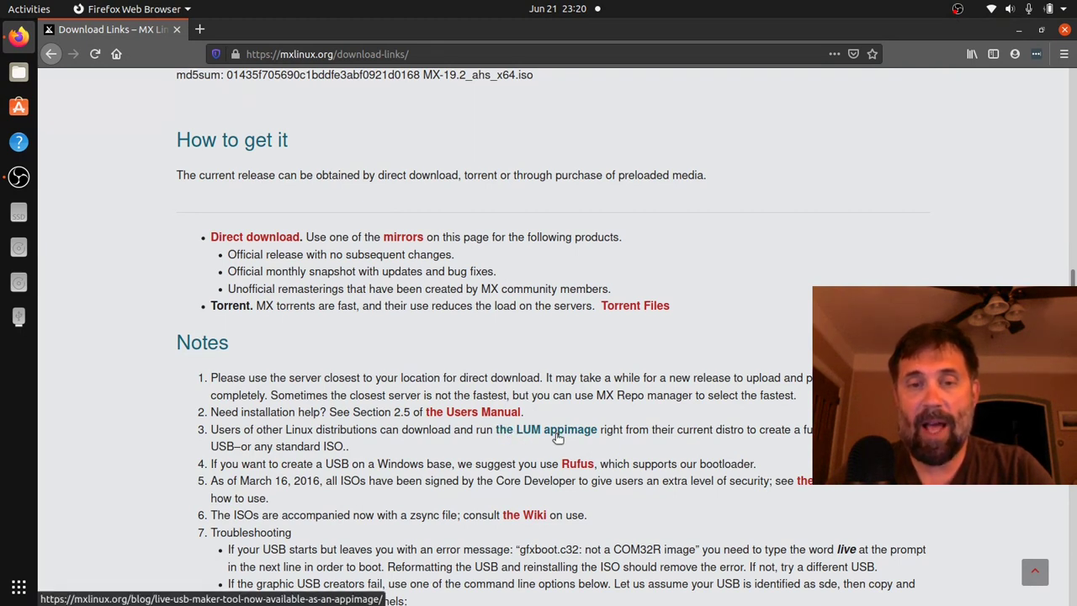
{"action": "left_click", "coordinate": [557, 436]}
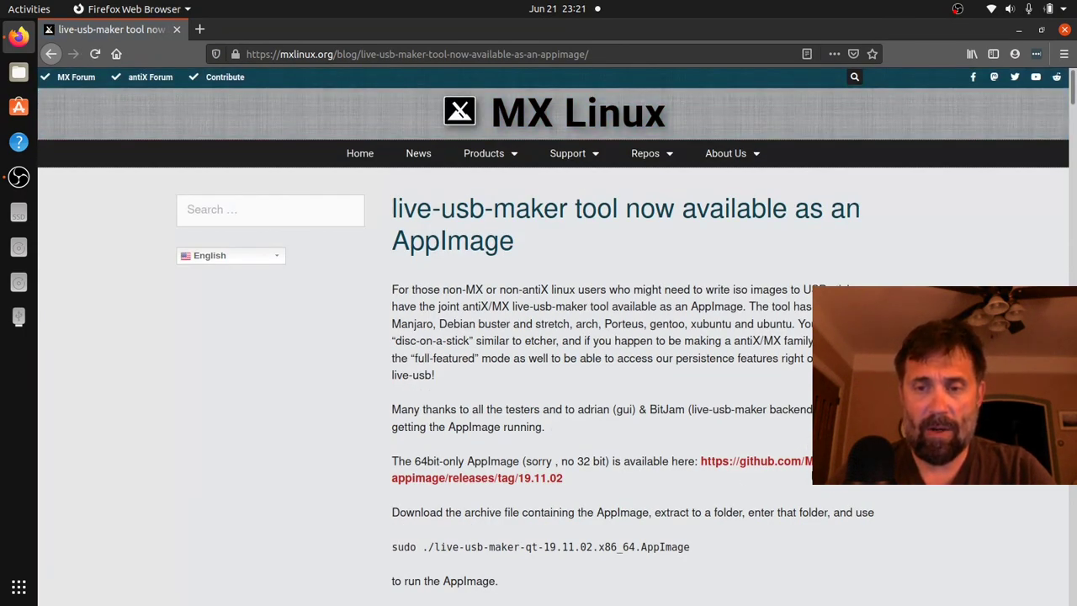
{"action": "left_click", "coordinate": [804, 463]}
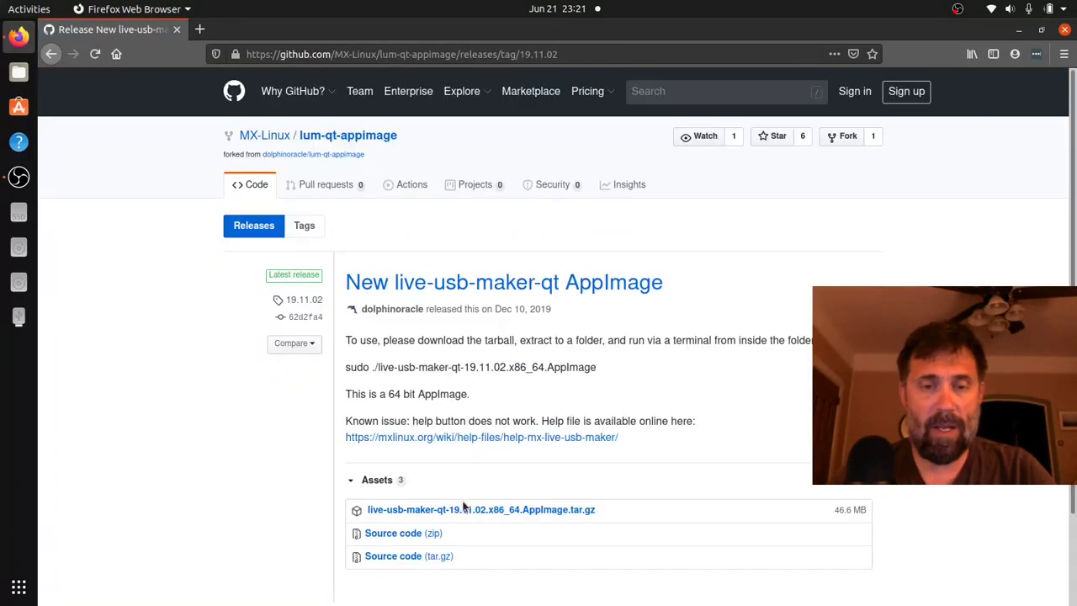
Step: Download live-usb-maker-qt-19.11.02.x86_64.AppImage.tar.gz to the home folder and check the download
{"action": "left_click", "coordinate": [463, 508]}
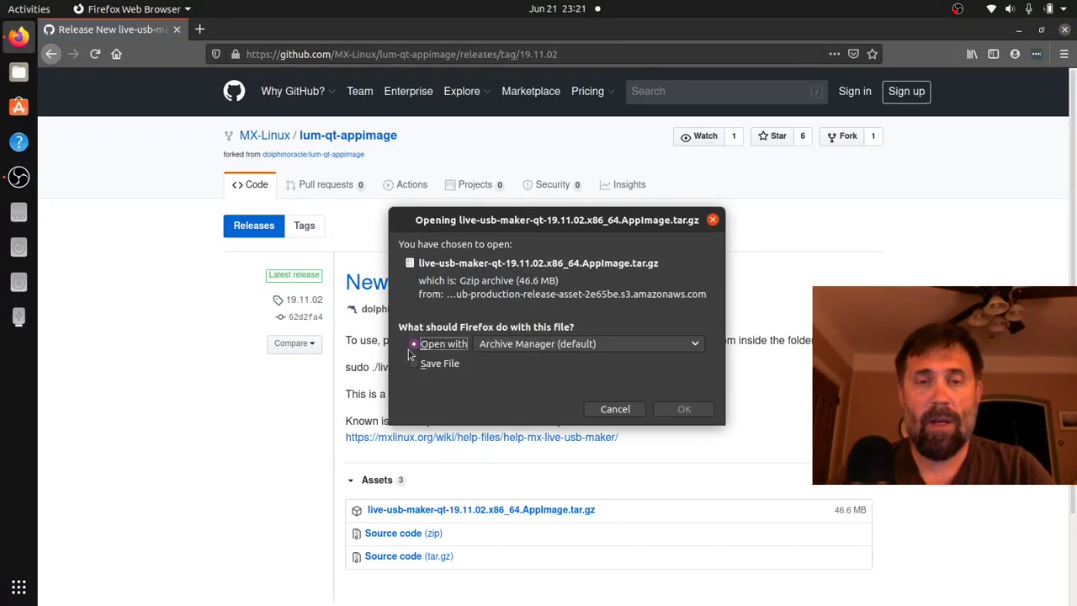
{"action": "left_click", "coordinate": [413, 363]}
{"action": "left_click", "coordinate": [684, 410]}
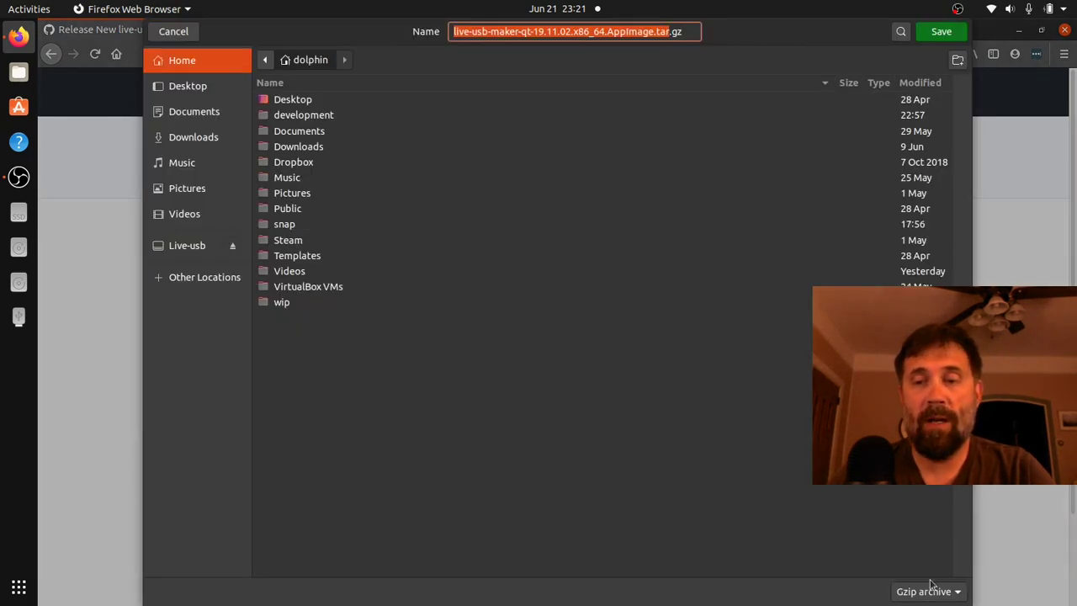
{"action": "left_click", "coordinate": [942, 31]}
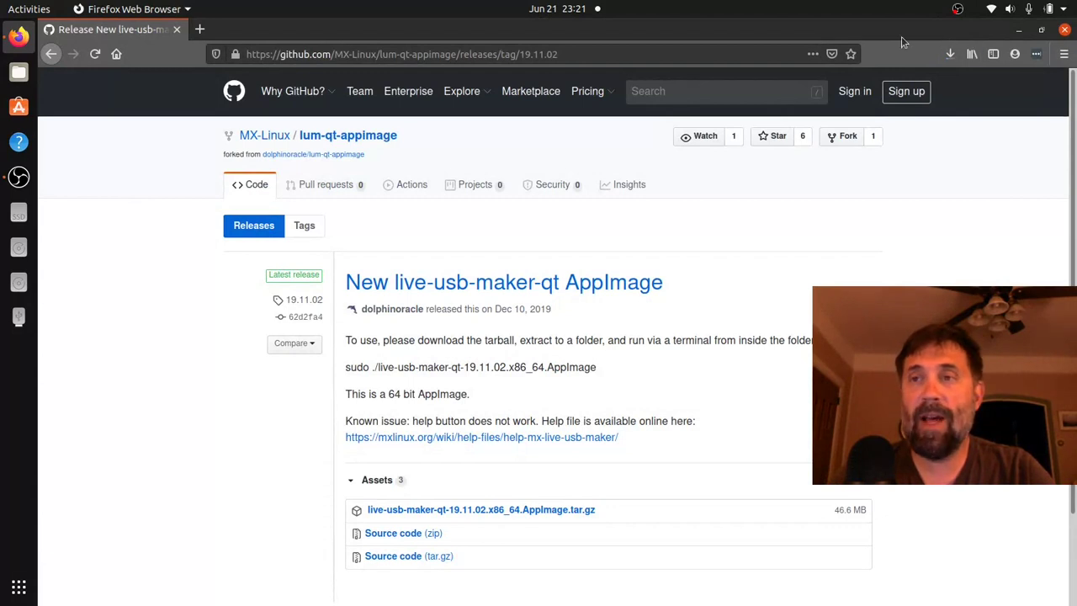
{"action": "left_click", "coordinate": [13, 89]}
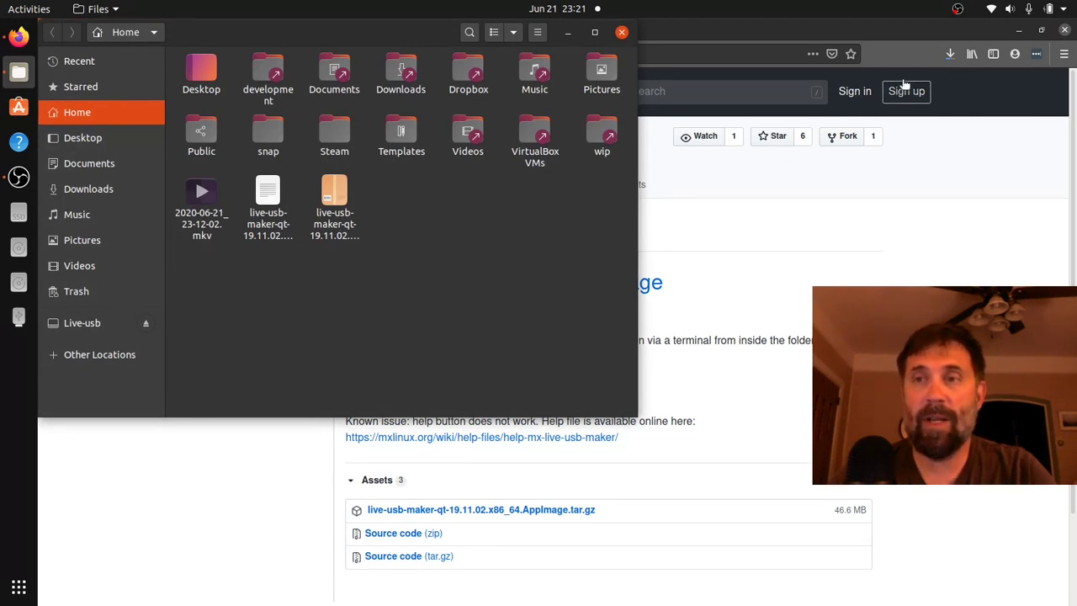
{"action": "left_click", "coordinate": [950, 55]}
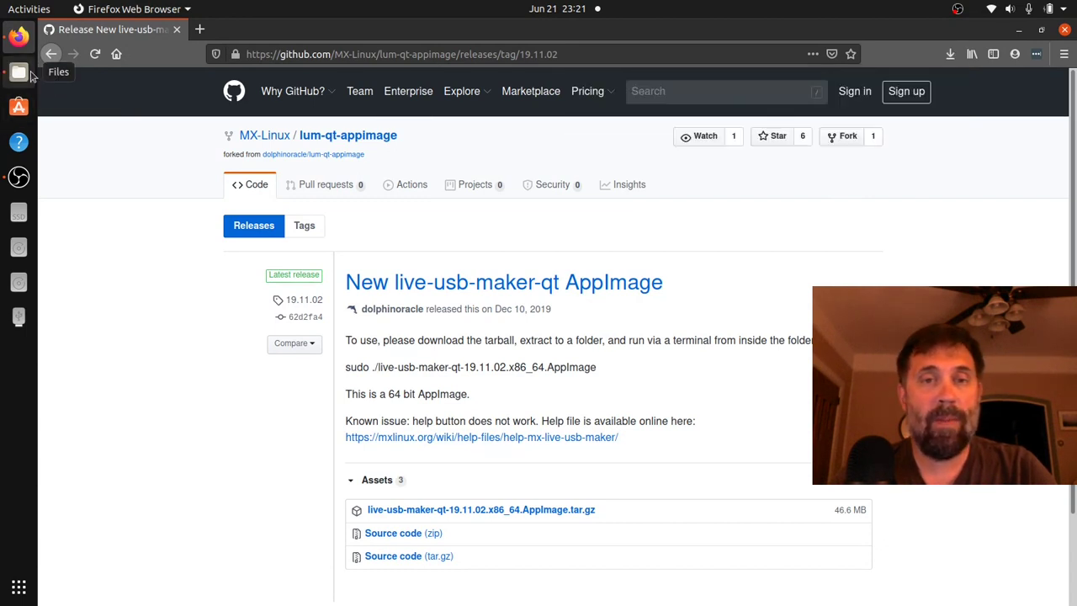
Step: Switch to Files and extract the downloaded live-usb-maker-qt archive into the home folder
{"action": "left_click", "coordinate": [25, 74]}
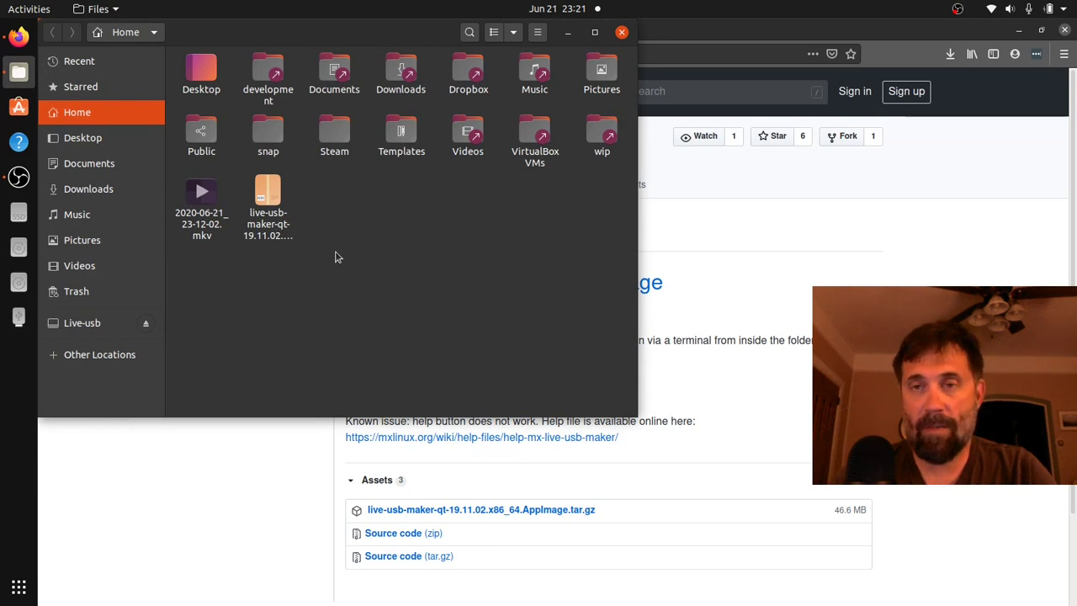
{"action": "right_click", "coordinate": [269, 234]}
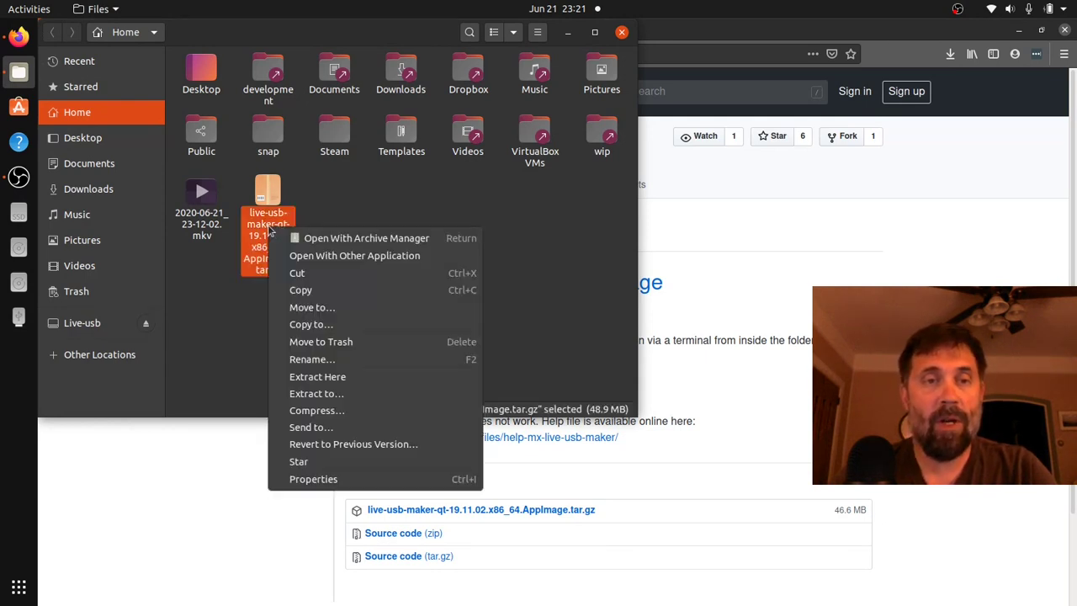
{"action": "left_click", "coordinate": [326, 376]}
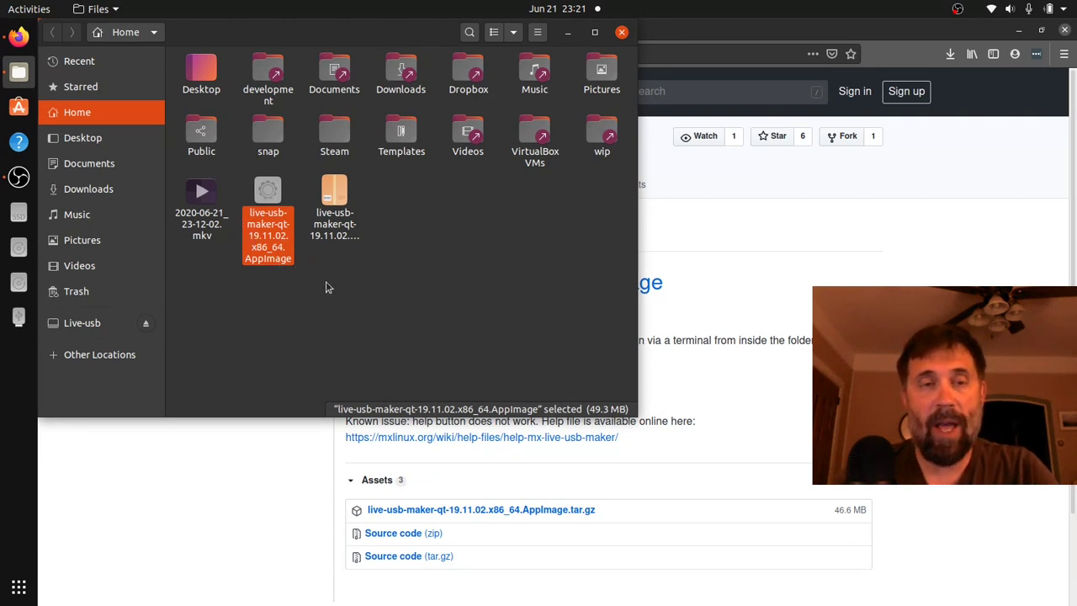
Step: Open a terminal in the home folder, run sudo ./live-usb-maker-qt-19.11.02.x86_64.AppImage and enter the sudo password
{"action": "right_click", "coordinate": [326, 283]}
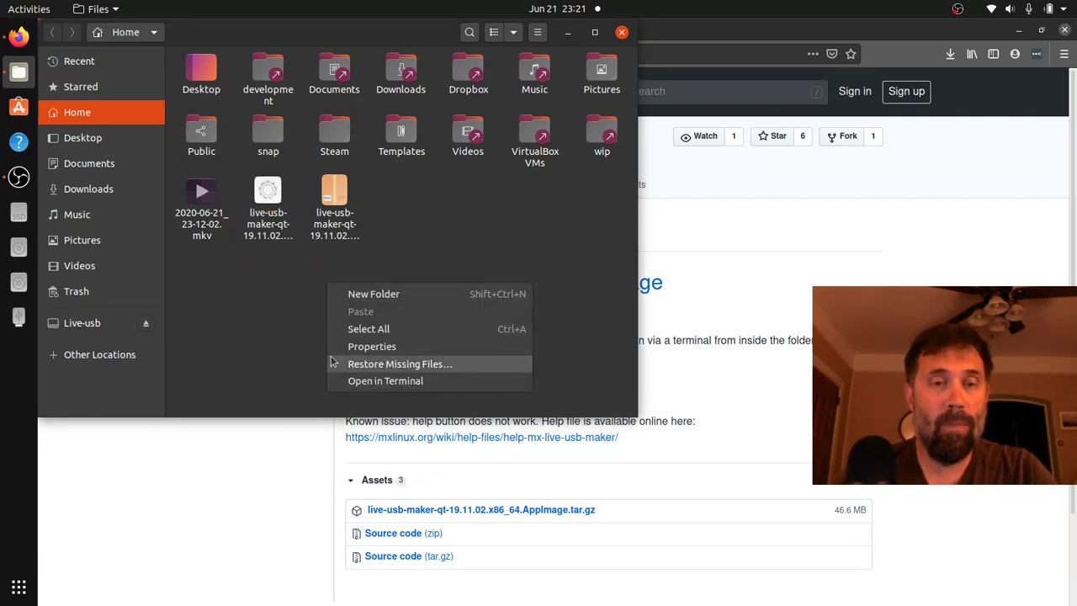
{"action": "left_click", "coordinate": [358, 390]}
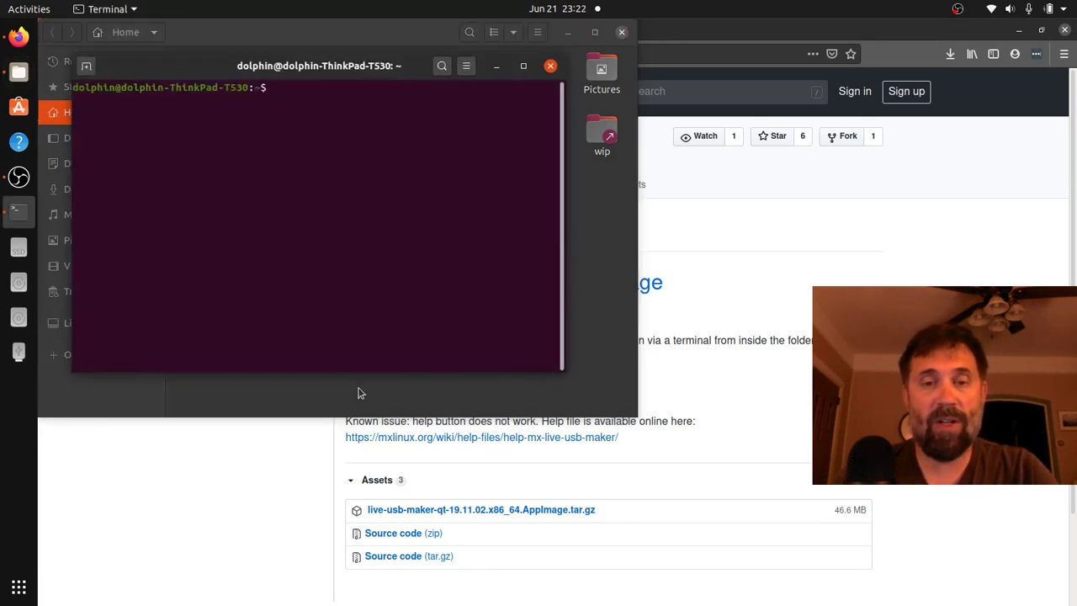
{"action": "type", "text": "sudo ./"}
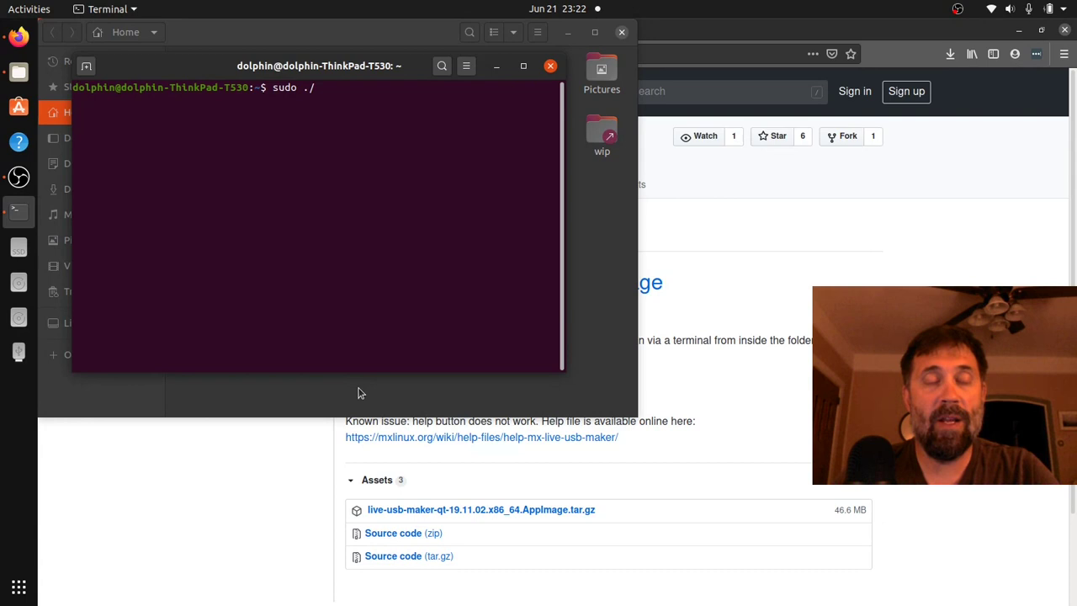
{"action": "type", "text": "liv"}
{"action": "key", "text": "Tab"}
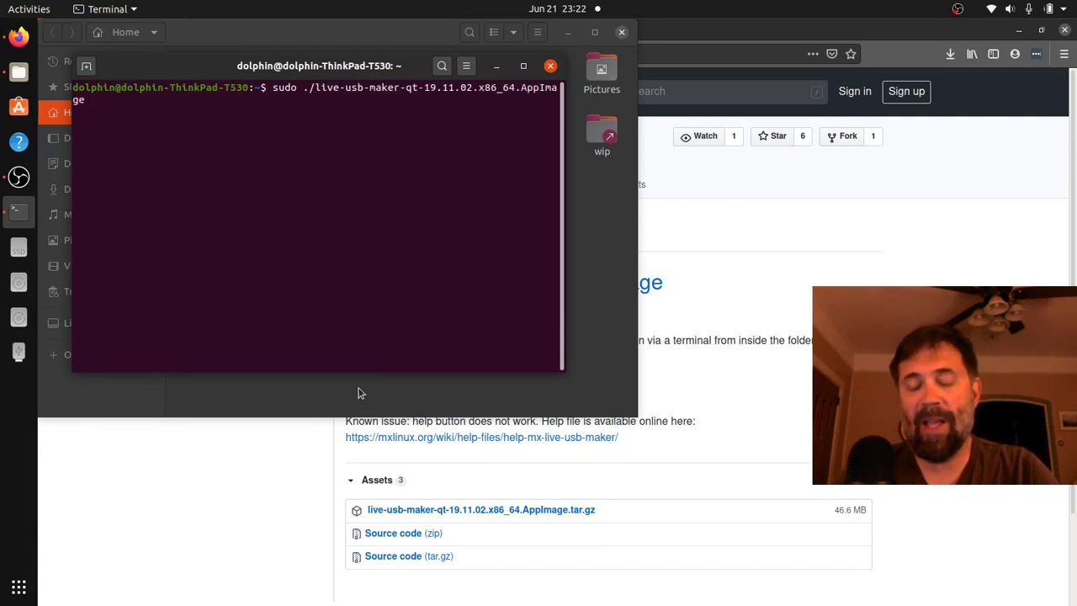
{"action": "key", "text": "Return"}
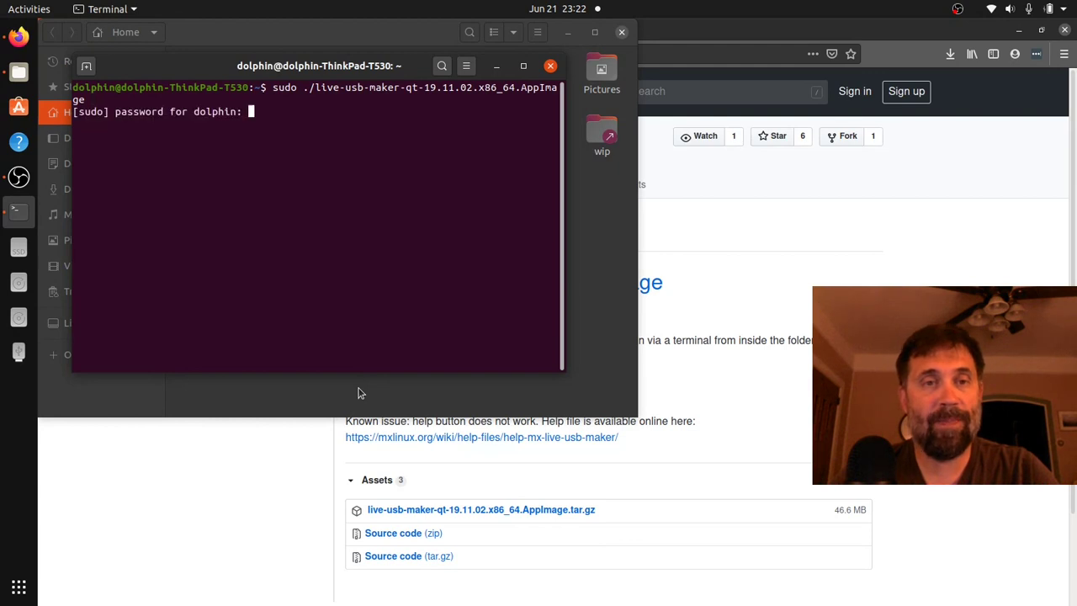
{"action": "key", "text": "Return"}
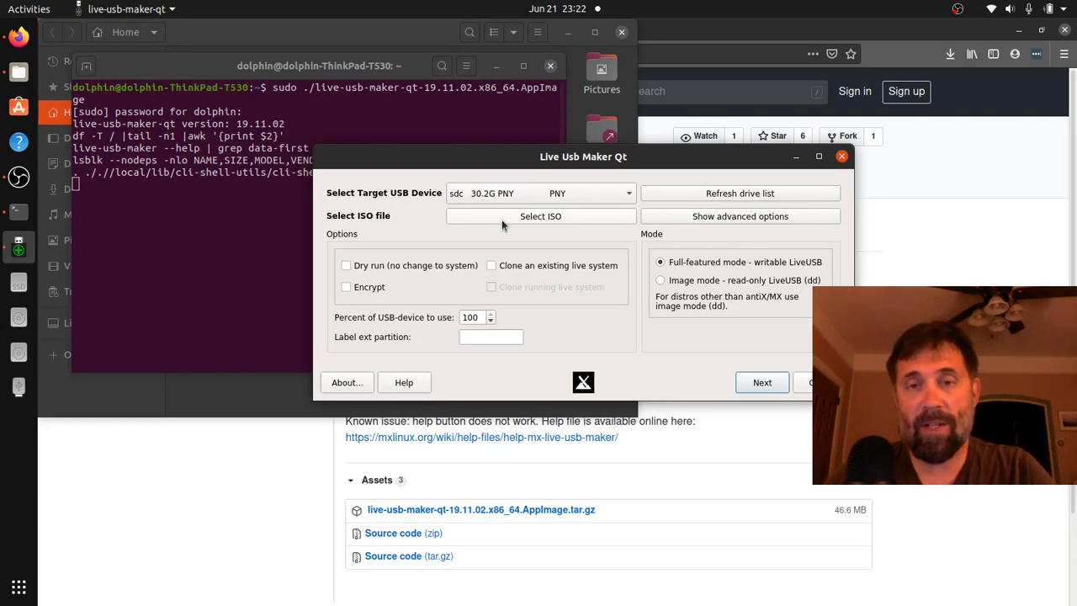
Step: Choose MX-19.2_ahs_x64.iso from the development/mx_release folder as the ISO file to write
{"action": "left_click", "coordinate": [541, 219]}
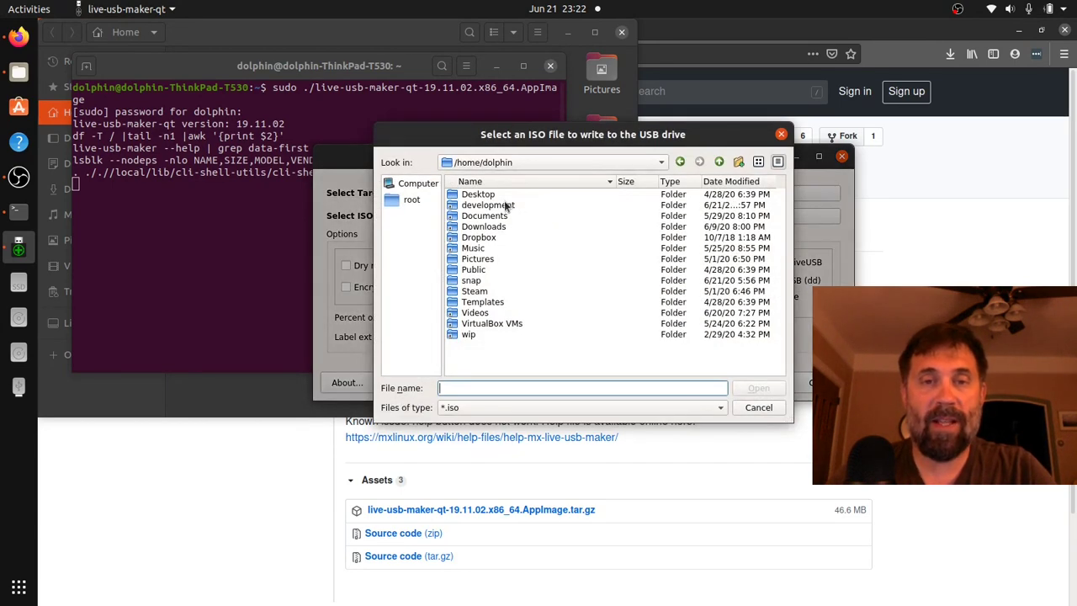
{"action": "double_click", "coordinate": [505, 205]}
{"action": "key", "text": "Down"}
{"action": "key", "text": "Down"}
{"action": "key", "text": "Down"}
{"action": "key", "text": "Down"}
{"action": "key", "text": "Down"}
{"action": "key", "text": "Down"}
{"action": "key", "text": "Down"}
{"action": "key", "text": "Down"}
{"action": "key", "text": "Down"}
{"action": "key", "text": "Down"}
{"action": "key", "text": "Down"}
{"action": "key", "text": "Down"}
{"action": "key", "text": "Down"}
{"action": "key", "text": "Down"}
{"action": "key", "text": "Down"}
{"action": "key", "text": "Down"}
{"action": "key", "text": "Down"}
{"action": "key", "text": "Down"}
{"action": "key", "text": "Down"}
{"action": "key", "text": "Down"}
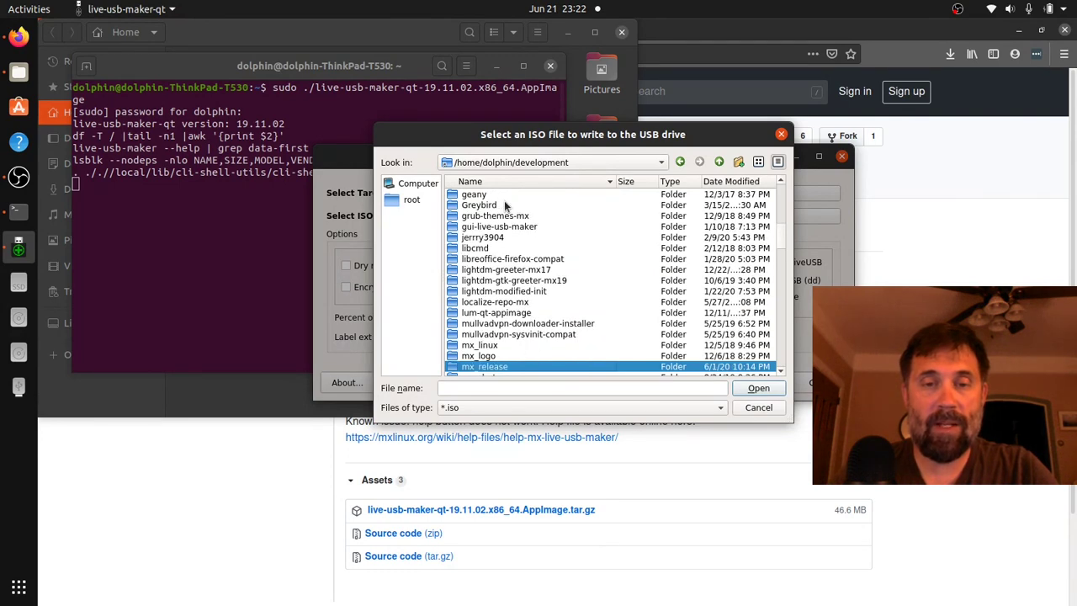
{"action": "key", "text": "Return"}
{"action": "scroll", "coordinate": [505, 244], "scroll_direction": "down", "scroll_amount": 1}
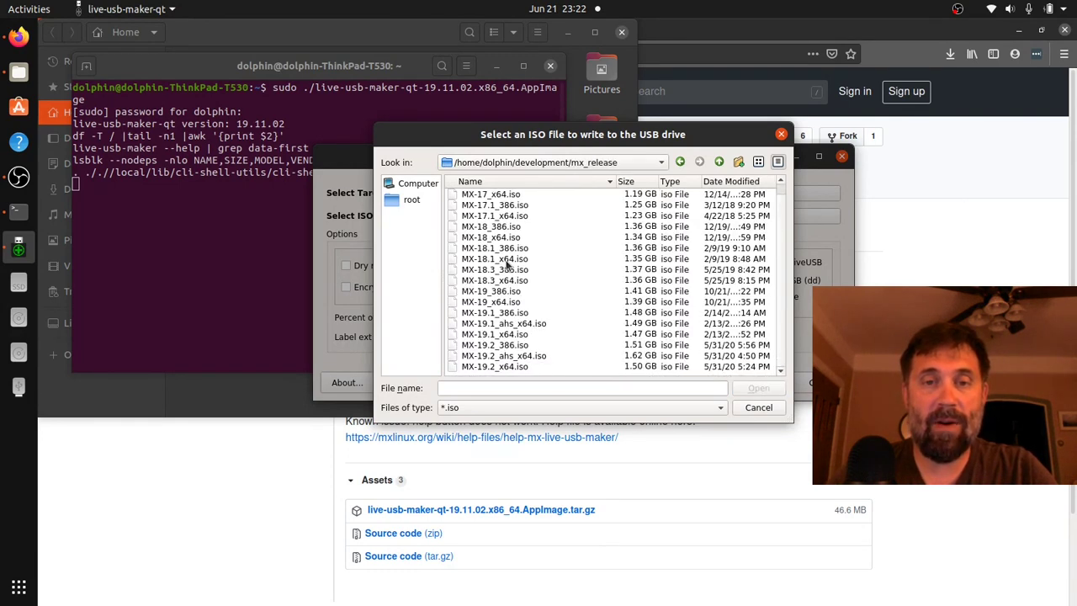
{"action": "left_click", "coordinate": [488, 356]}
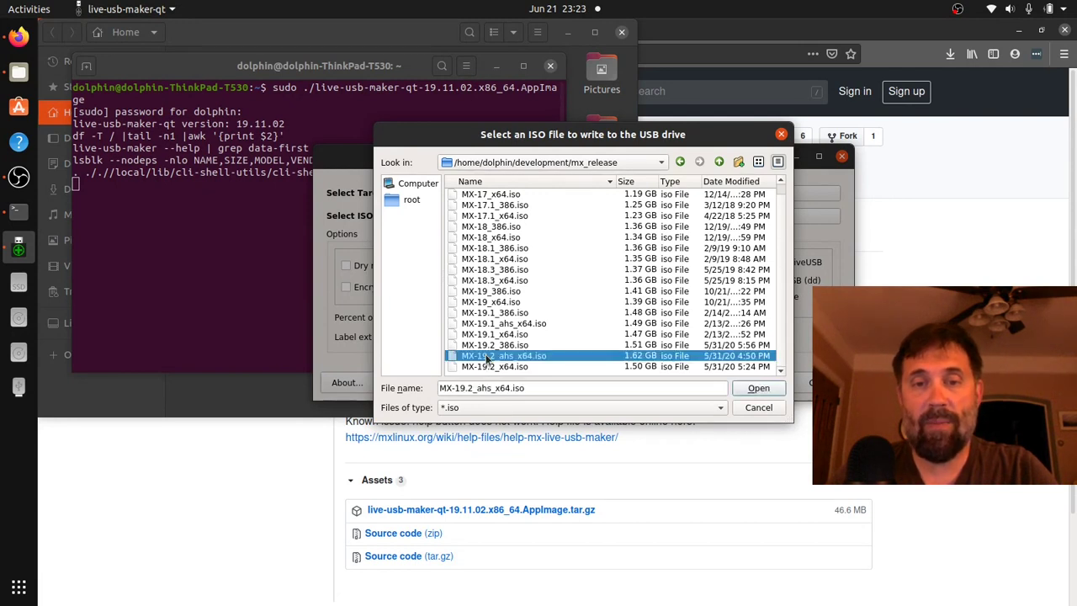
{"action": "left_click", "coordinate": [756, 389]}
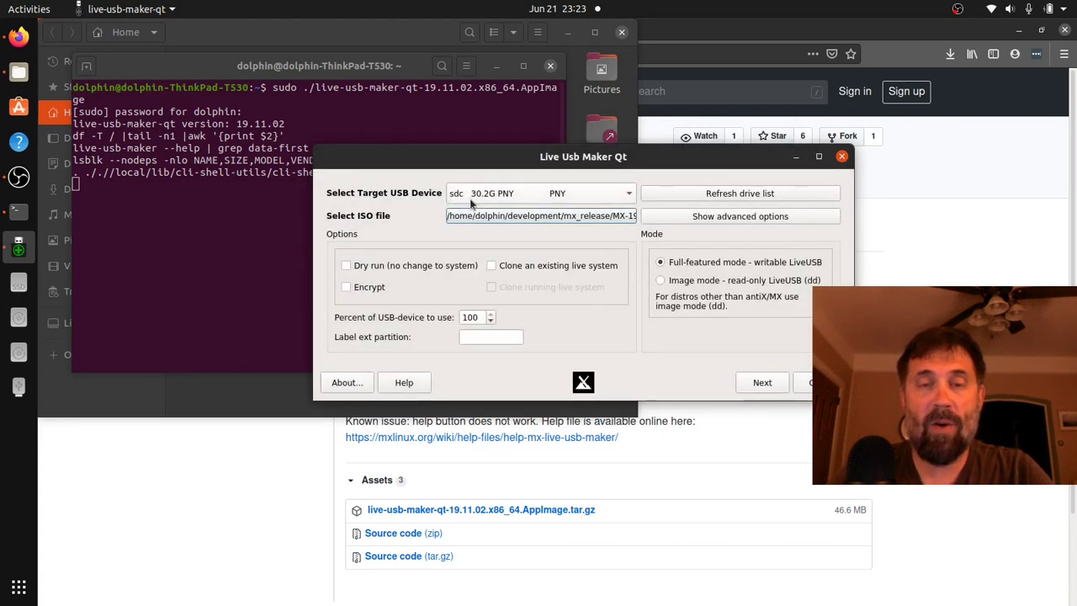
Step: Check the target USB device choice, create the full-featured live USB on the PNY drive and acknowledge completion
{"action": "left_click", "coordinate": [472, 199]}
{"action": "left_click", "coordinate": [471, 199]}
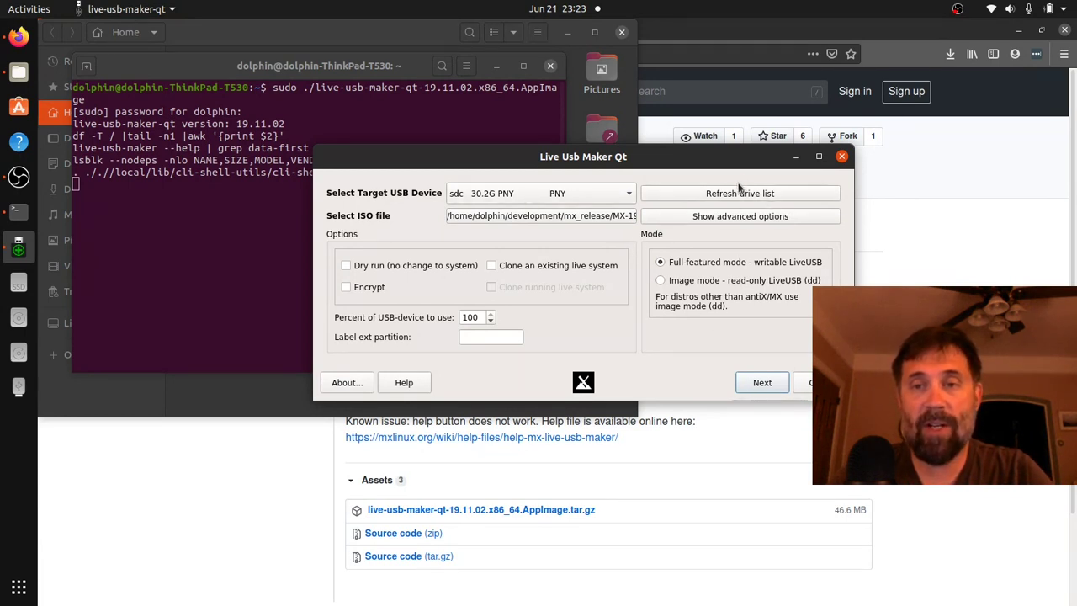
{"action": "left_click", "coordinate": [752, 386]}
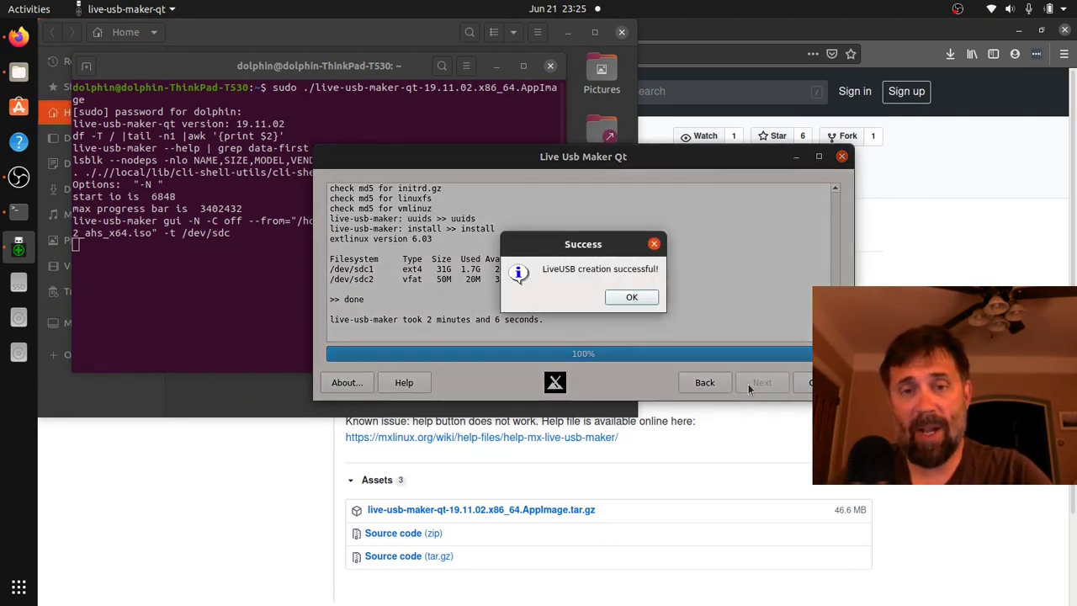
{"action": "left_click", "coordinate": [616, 297]}
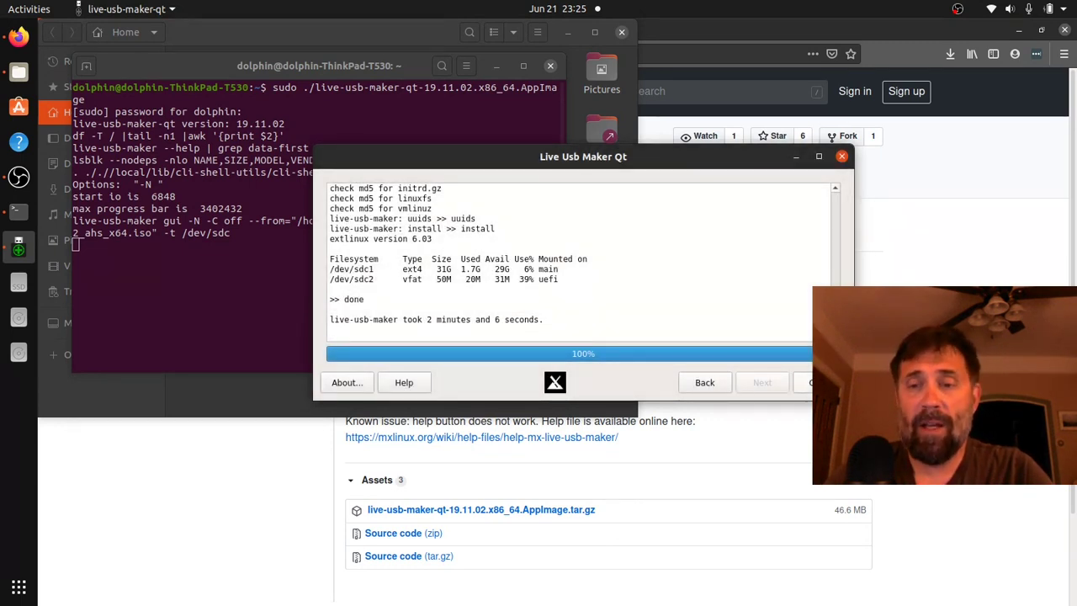
Step: Close Live Usb Maker, the terminal session and the Files window
{"action": "key", "text": "alt+F4"}
{"action": "type", "text": "exit"}
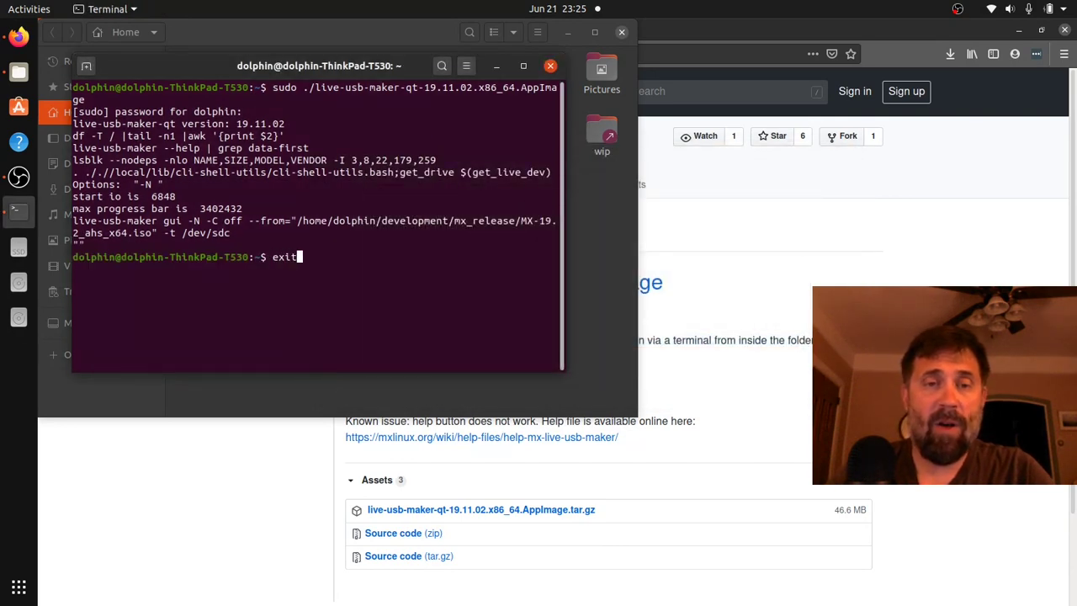
{"action": "key", "text": "Return"}
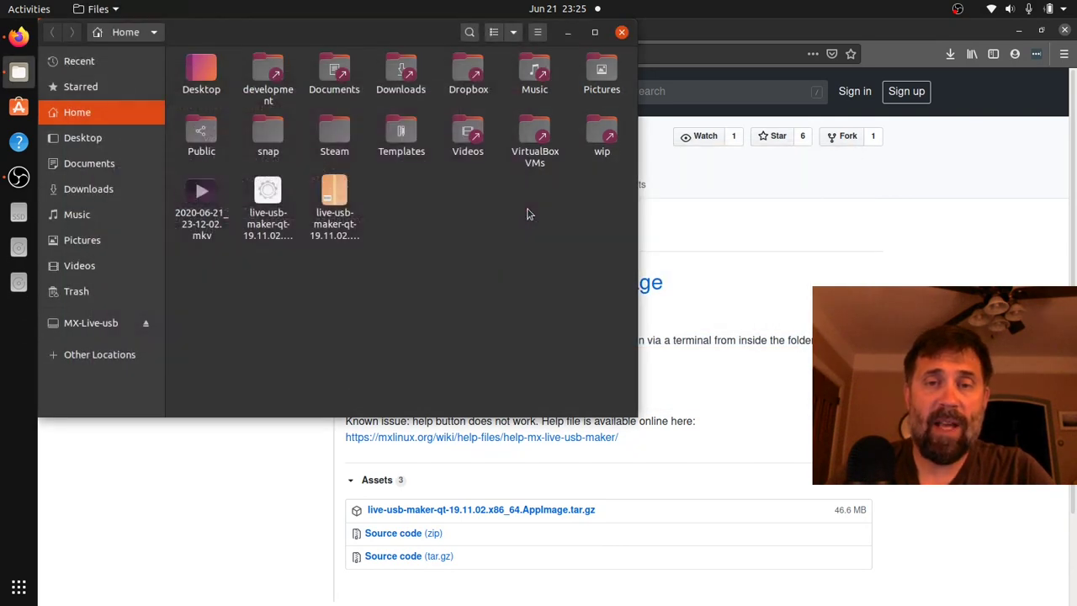
{"action": "left_click", "coordinate": [622, 32]}
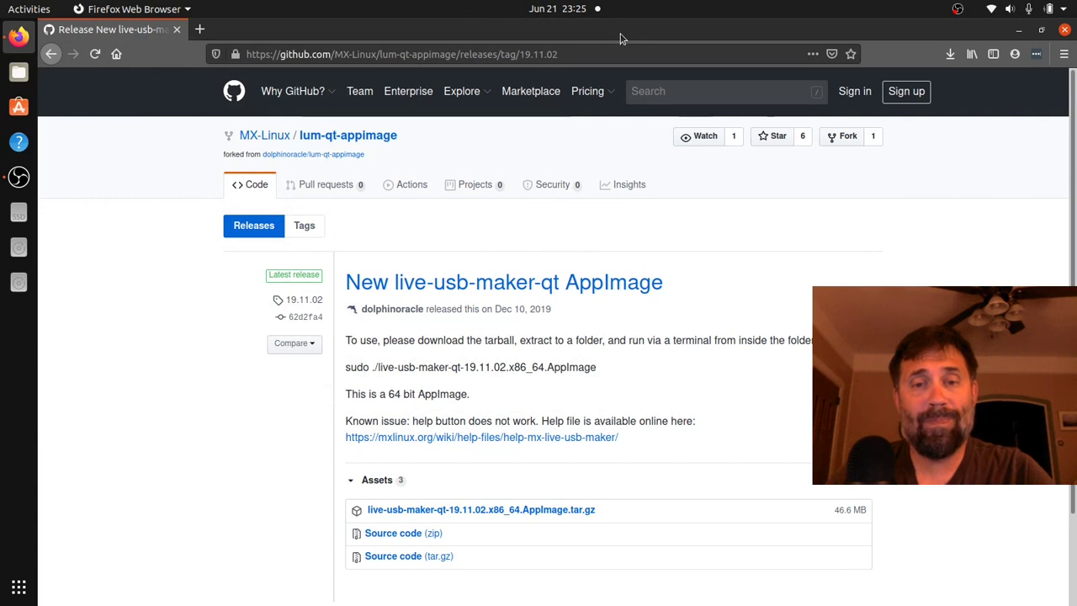